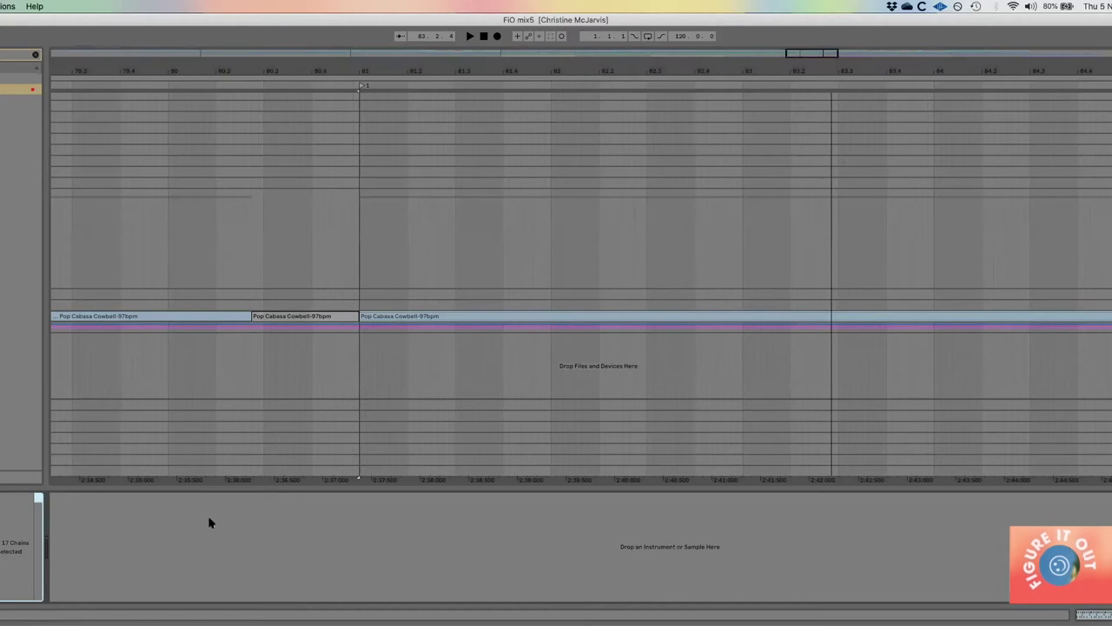
Step: Open the Maschine instrument, review the Transient Master and Solid EQ settings on the kick sound, and close it
click(106, 560)
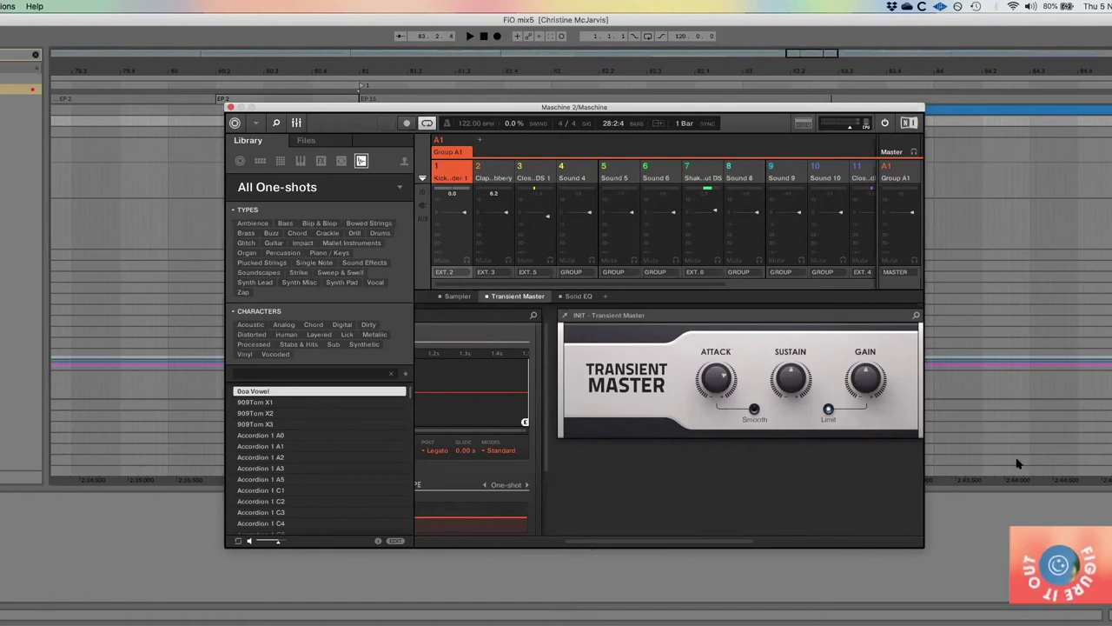
click(578, 296)
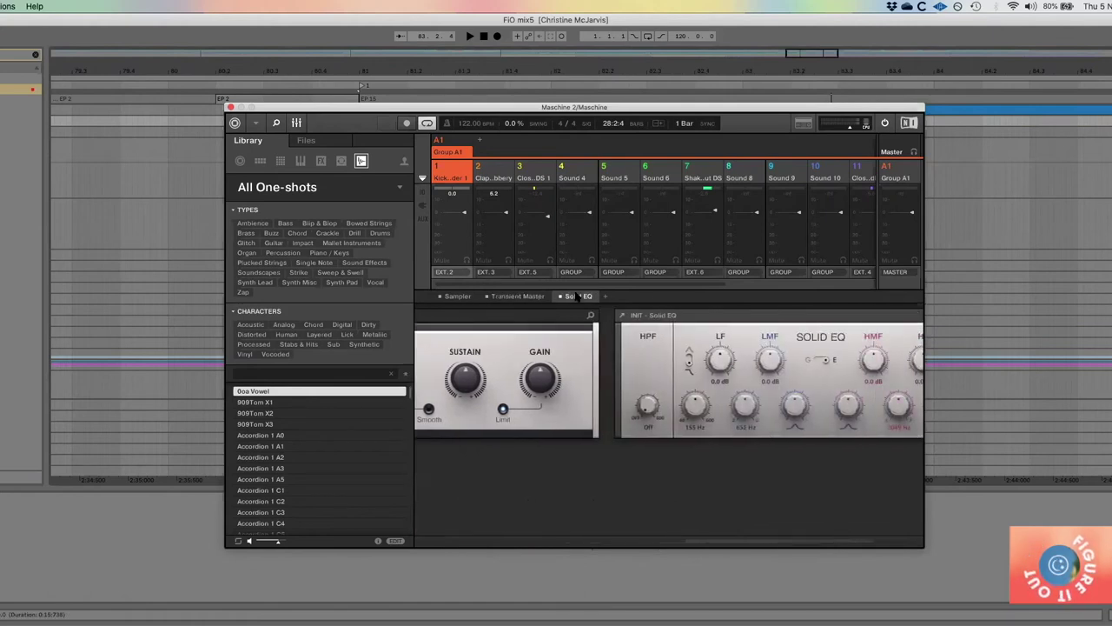
click(518, 297)
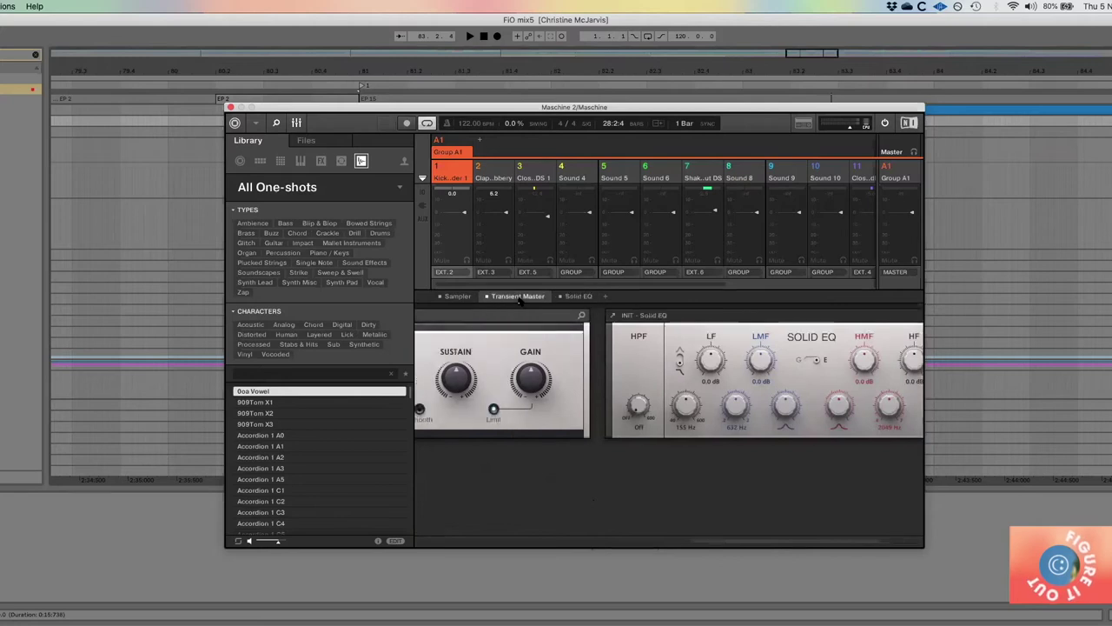
click(581, 297)
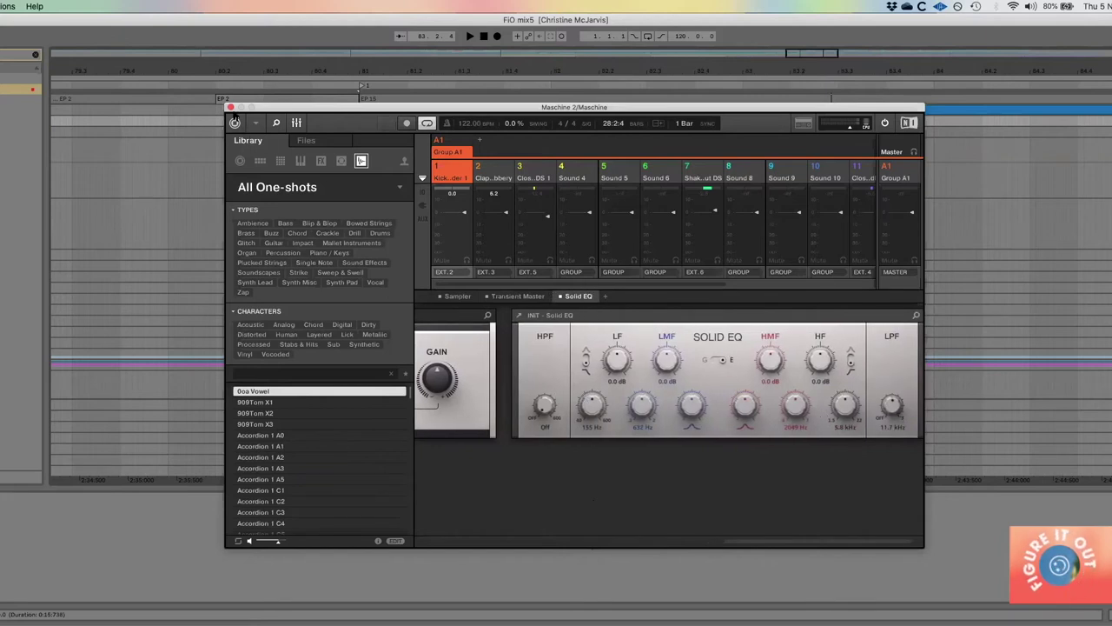
click(230, 108)
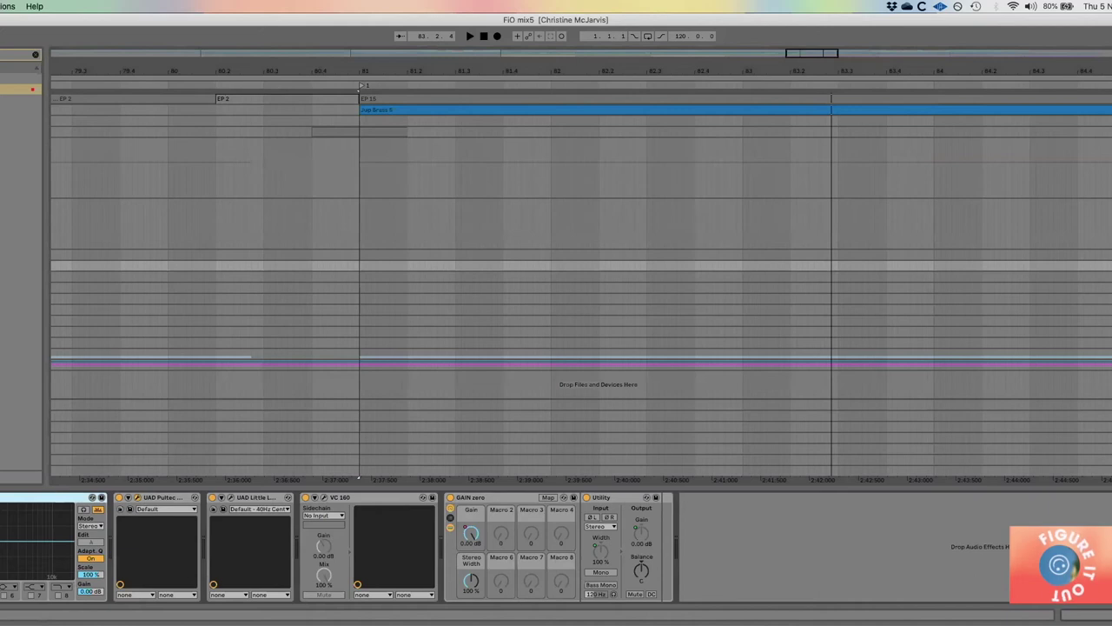
Step: Open the UAD Pultec EQP-1A on the kick track, review its boost and attenuation settings, and close it
click(129, 508)
drag(481, 345, 444, 251)
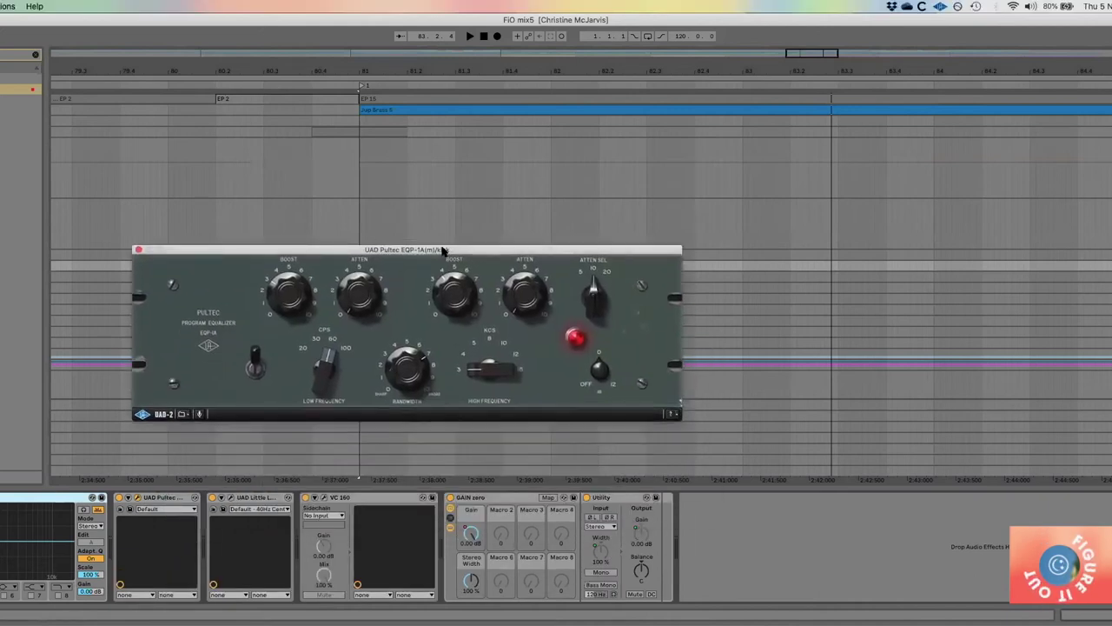
click(139, 249)
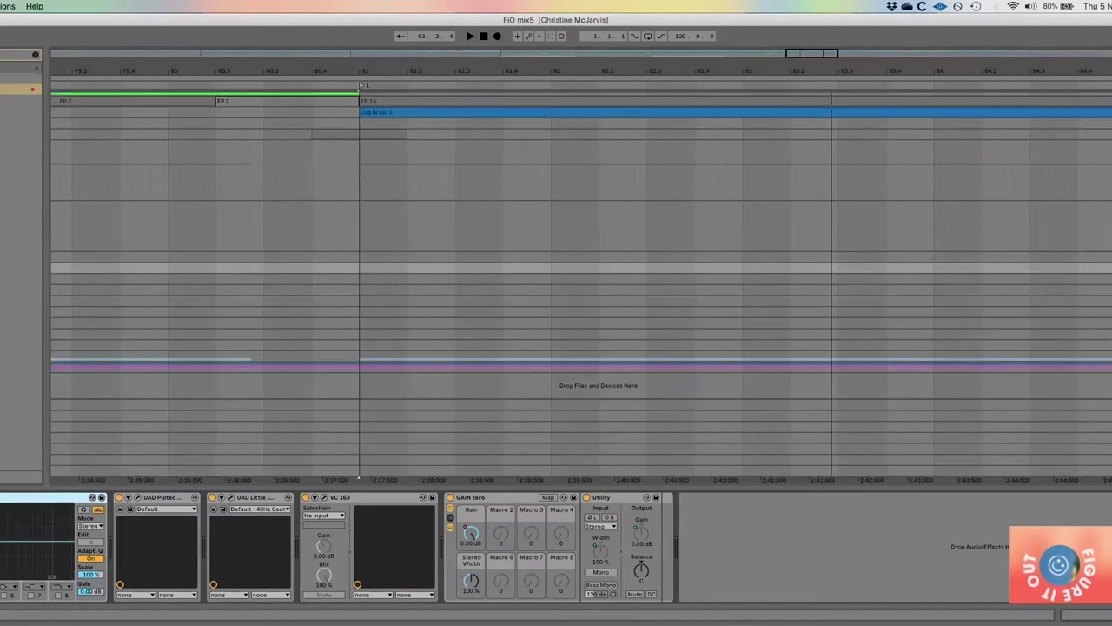
Step: Play the kick from bar 81 and examine its EQ curve and spectrum in the expanded display
key(space)
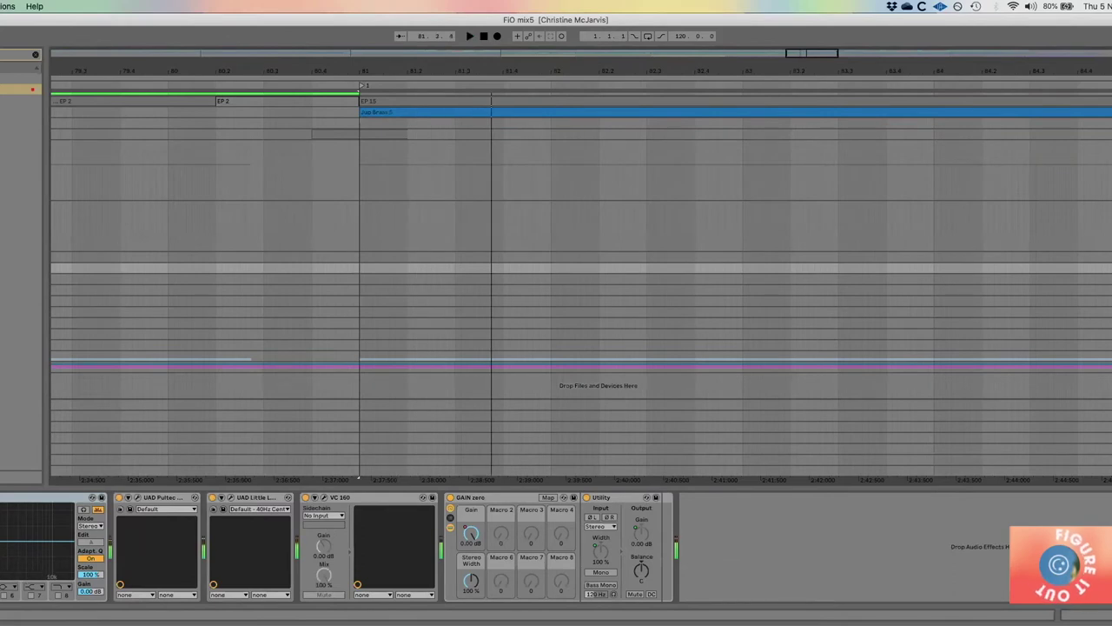
click(83, 509)
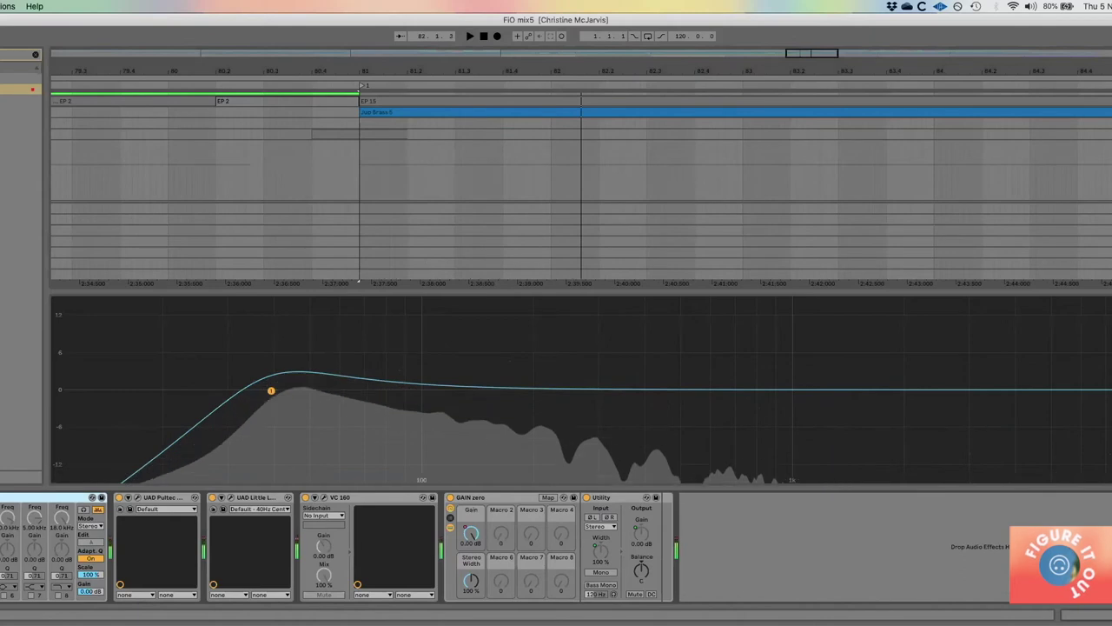
click(84, 509)
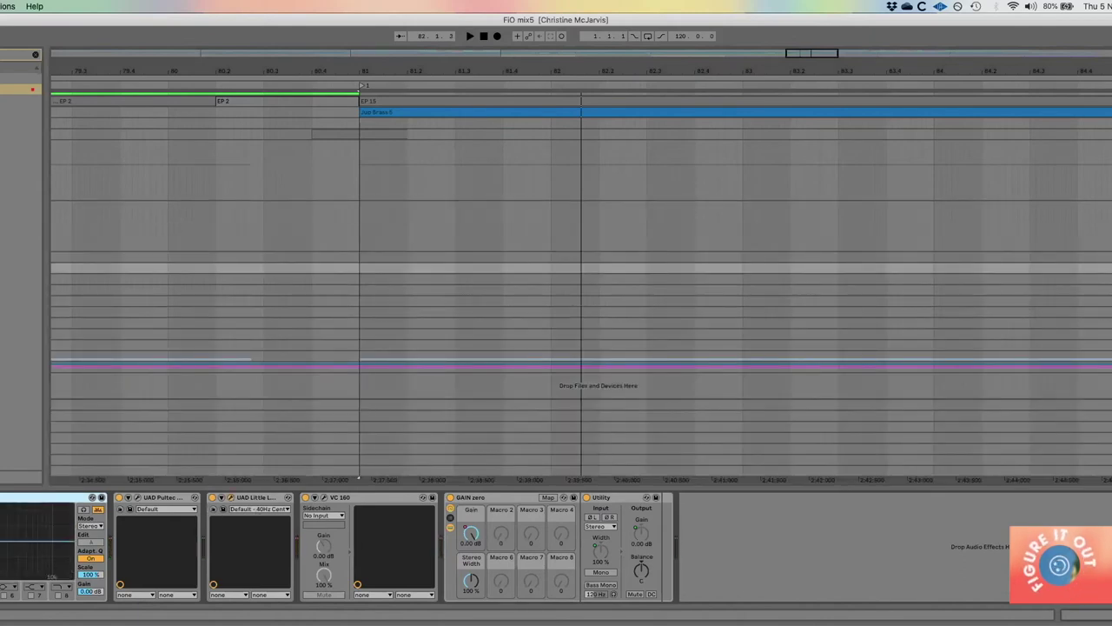
Step: Review the amplitude, frequency and center settings of the kick's UAD Little Labs VOG, and close its window
drag(558, 155, 822, 111)
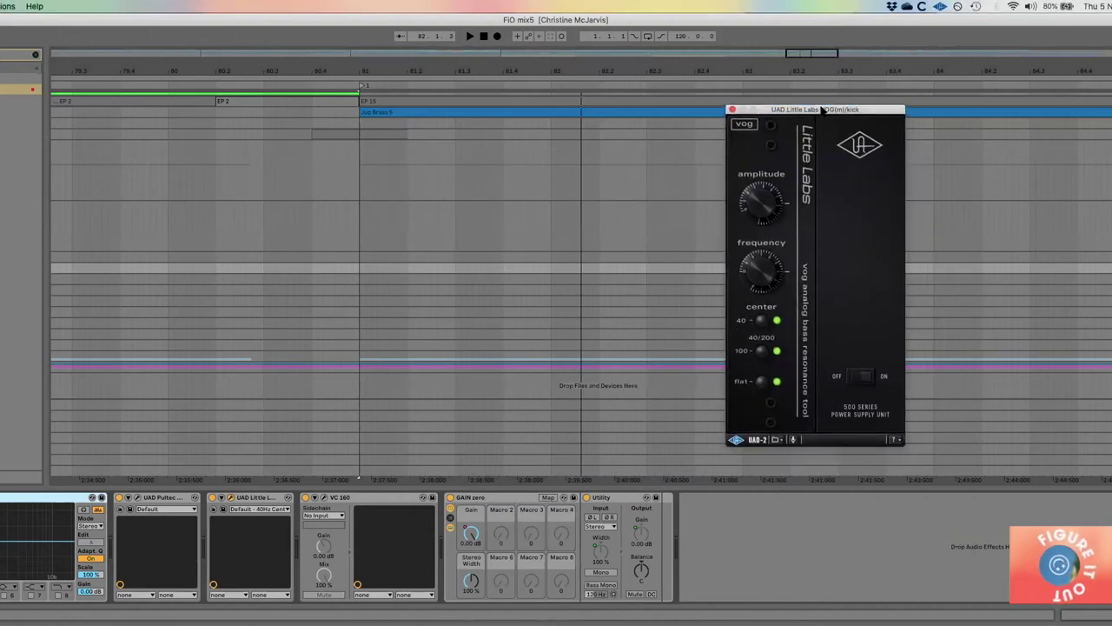
drag(787, 111, 755, 90)
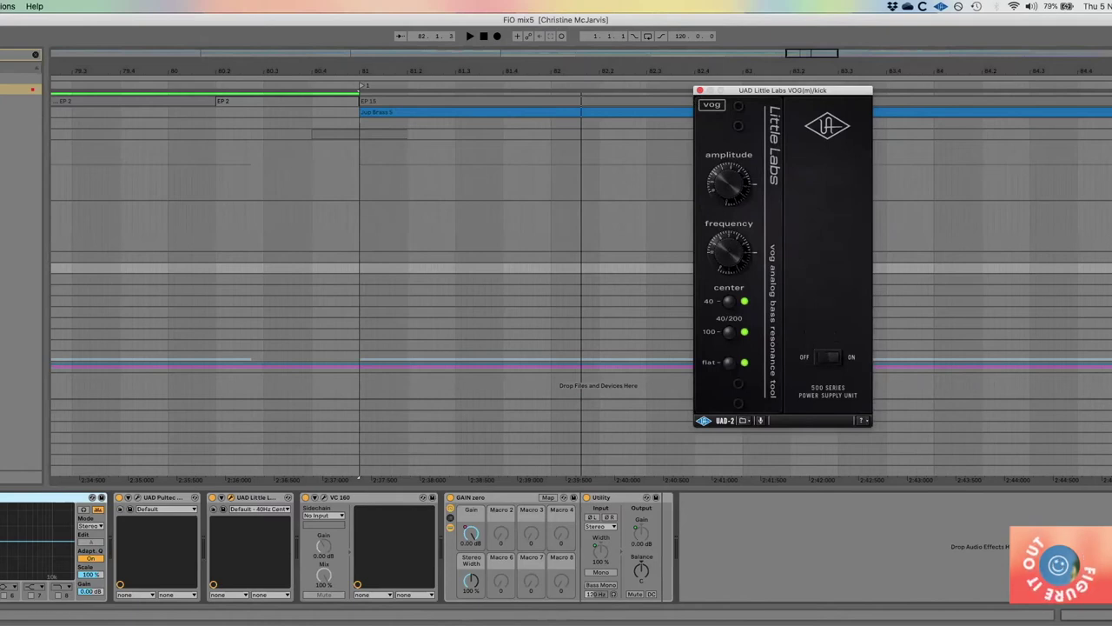
click(67, 440)
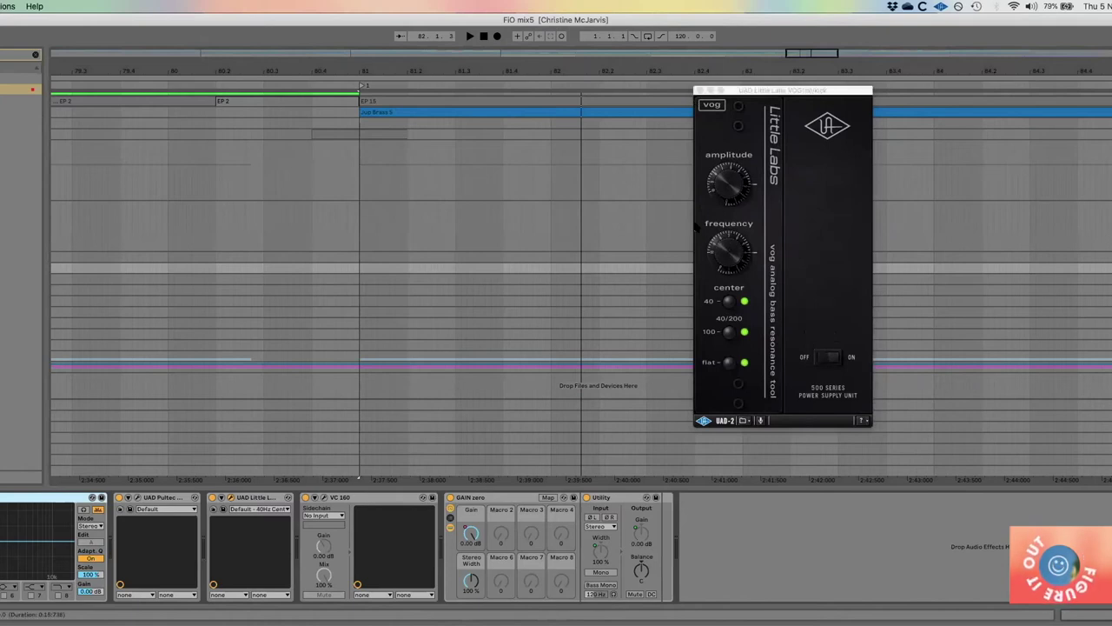
click(708, 381)
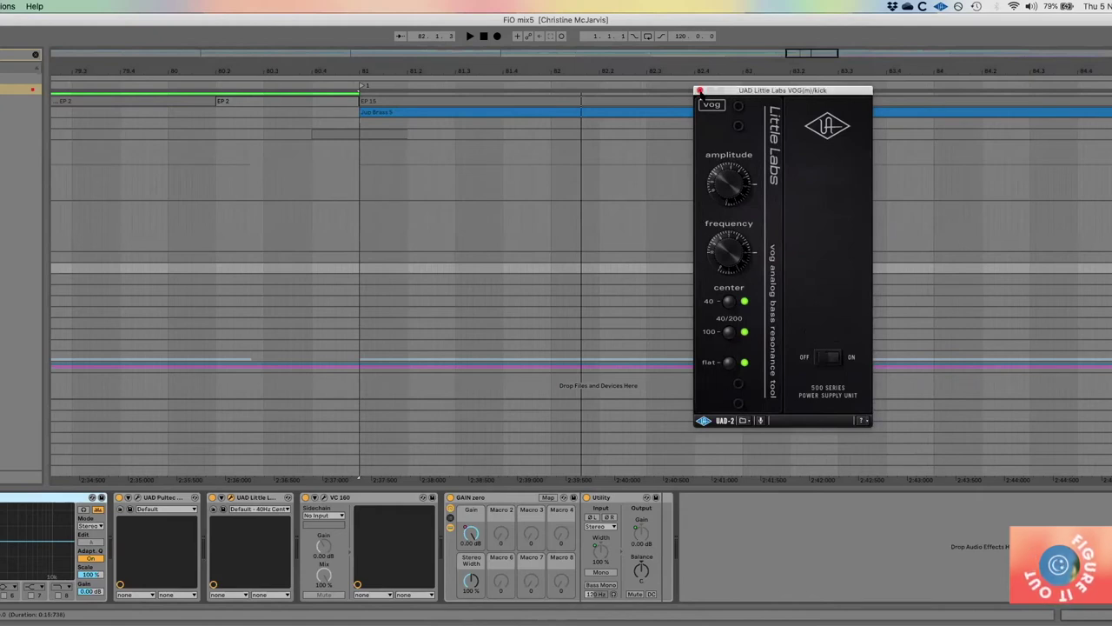
click(700, 92)
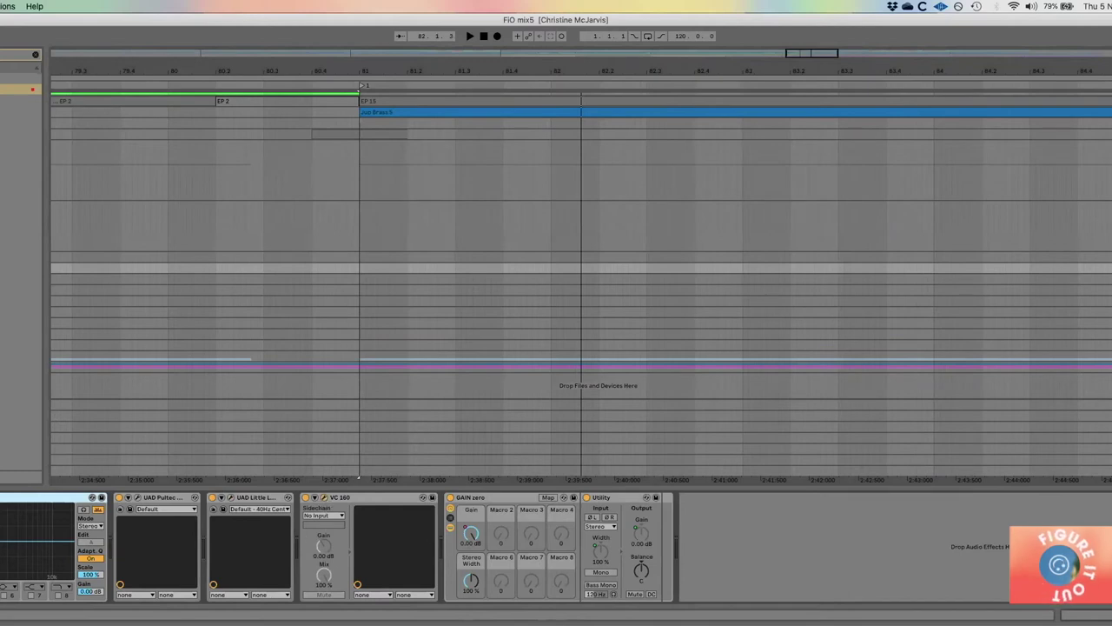
Step: Open the kick's VC 160 compressor, examine its settings and gain reduction meter during playback, and close it
click(323, 497)
drag(344, 471, 397, 155)
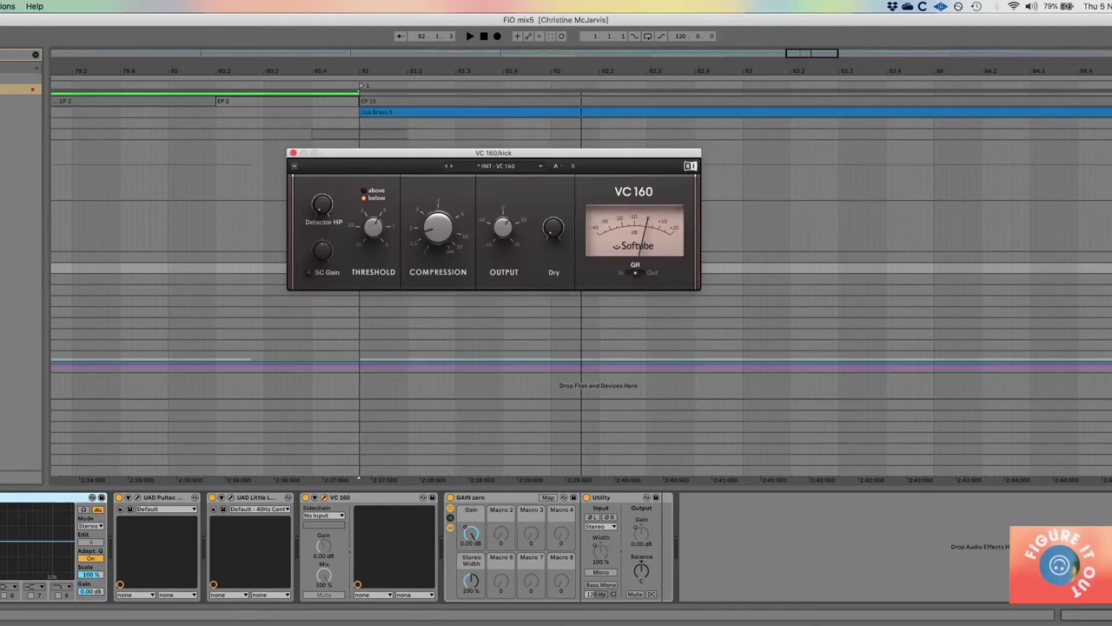
click(953, 170)
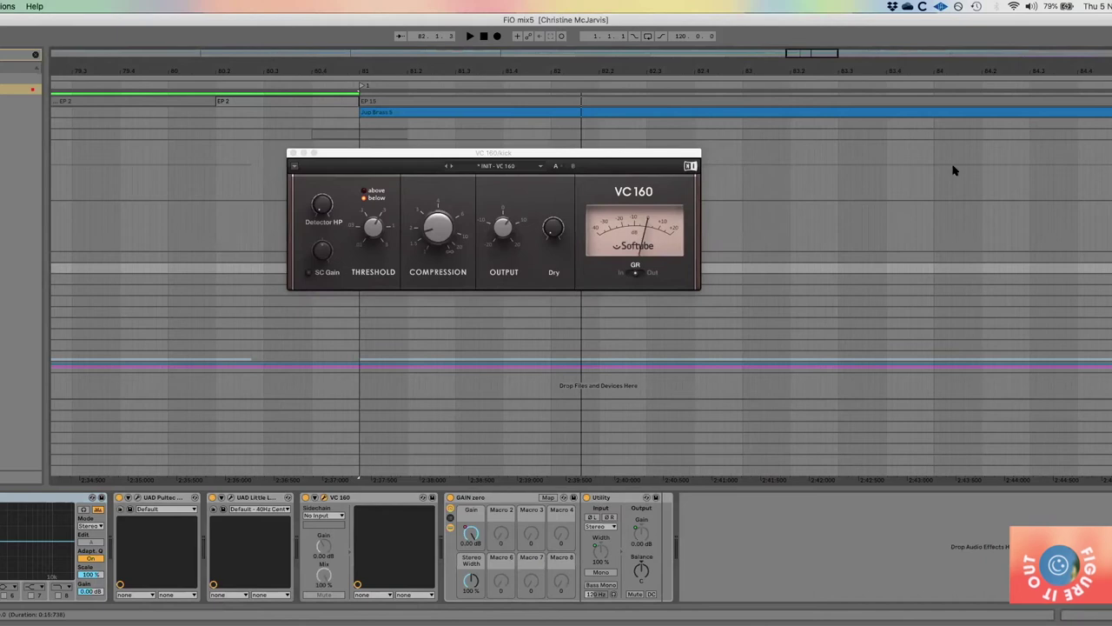
key(space)
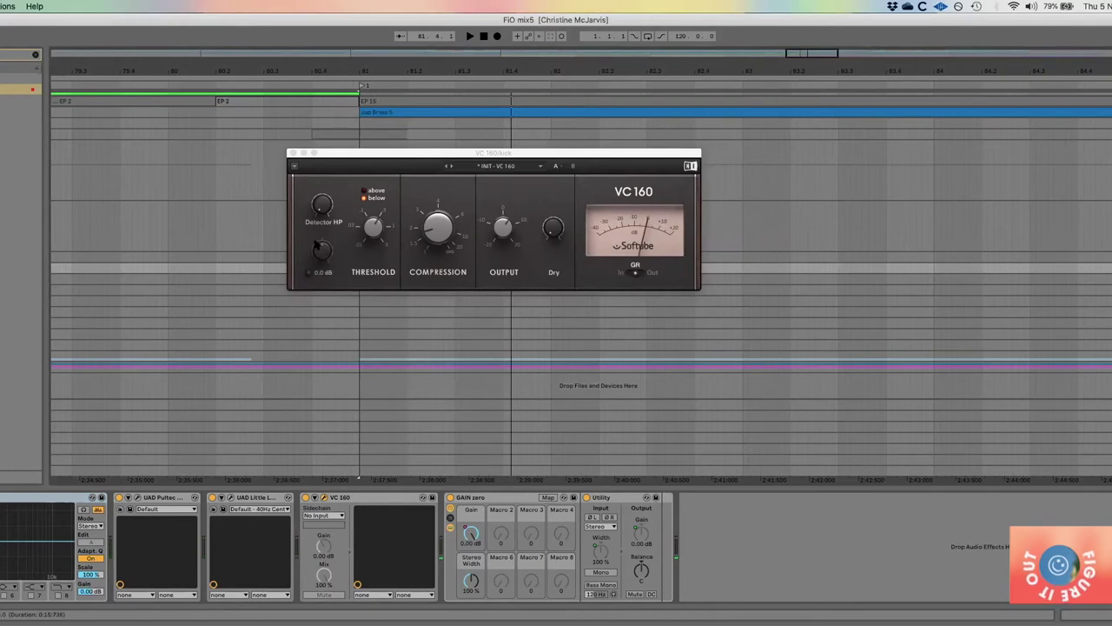
key(space)
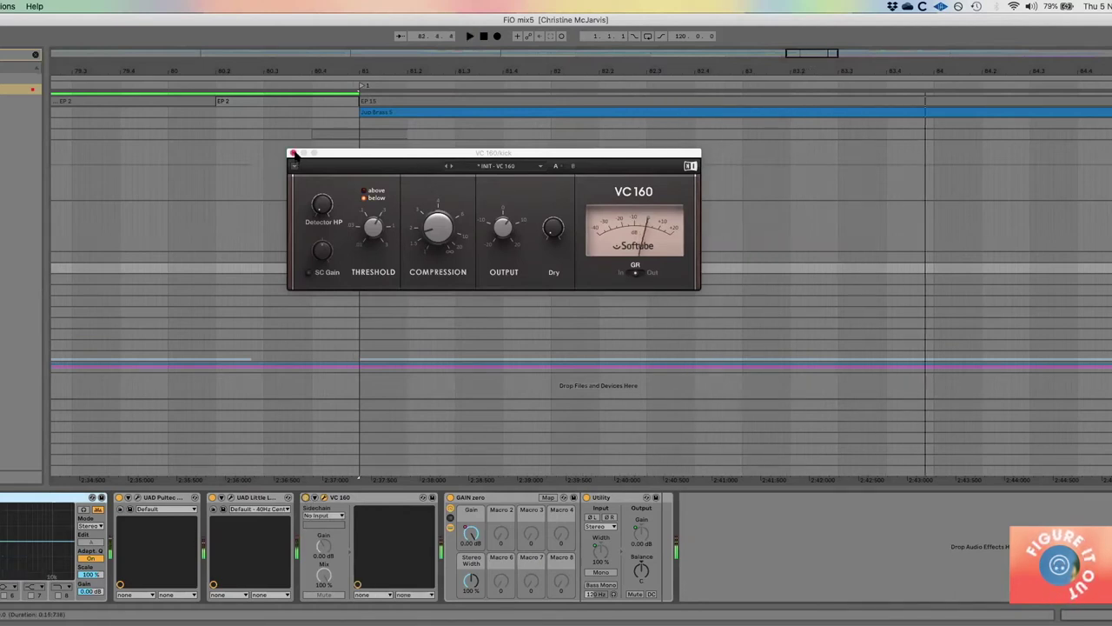
click(292, 153)
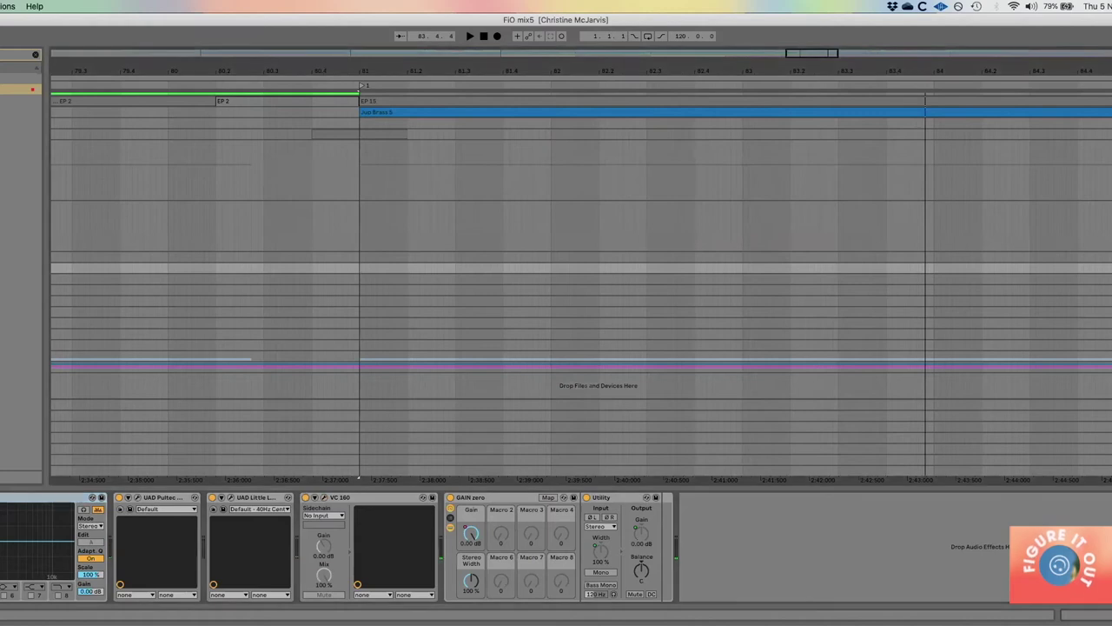
Step: Return to the kick track's effects, reopen the UAD Pultec EQP-1A to check its settings, and close it
click(608, 170)
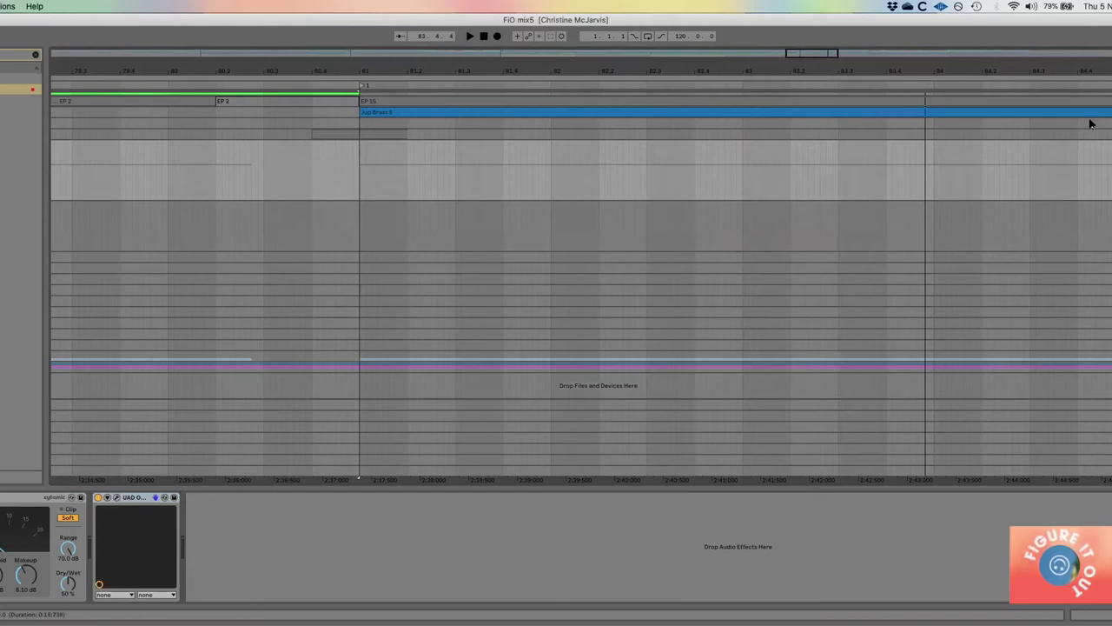
click(608, 267)
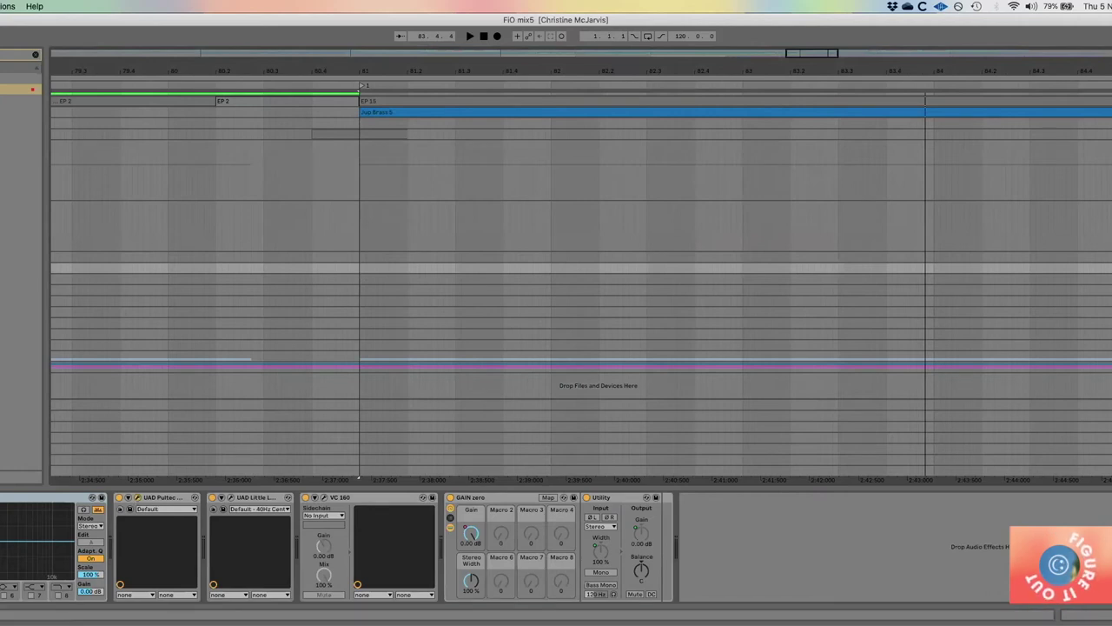
click(130, 497)
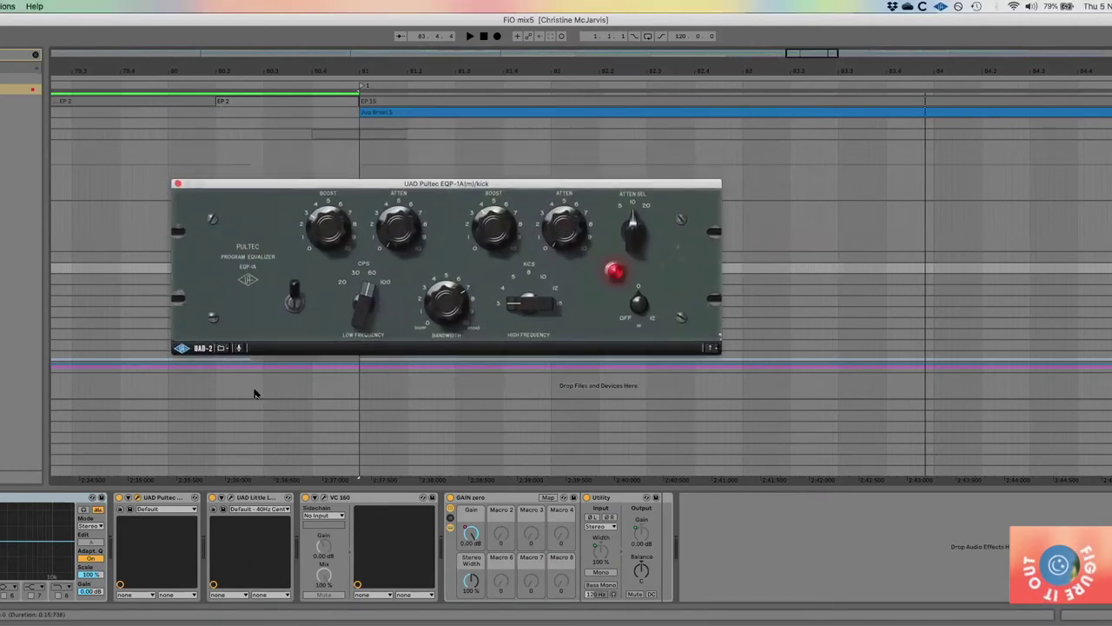
click(179, 184)
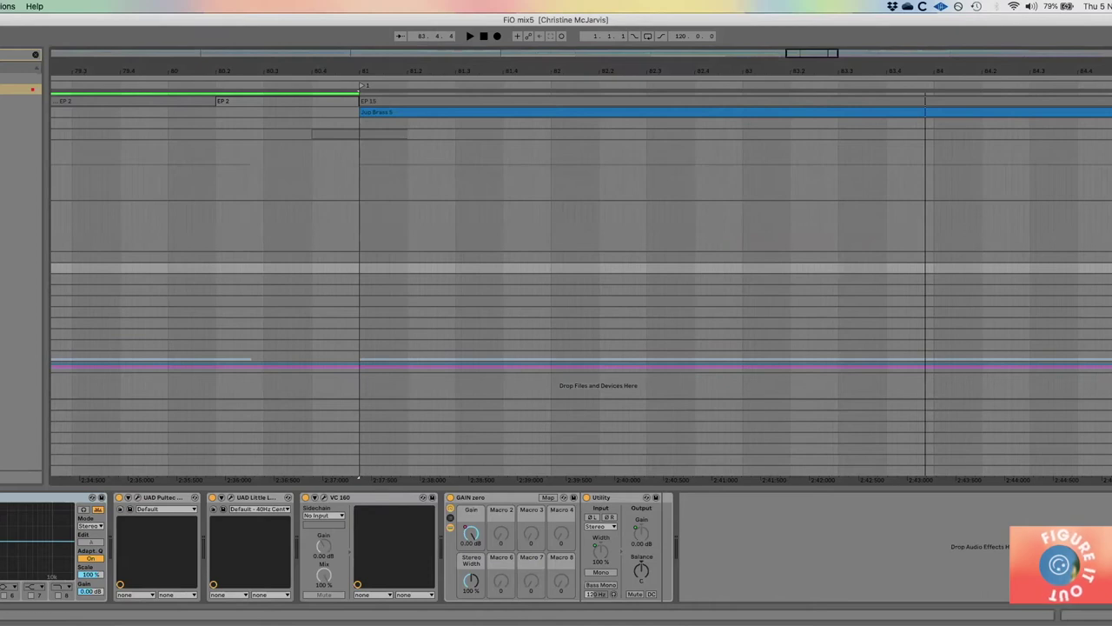
Step: Set the playback start at bar 81 on the track whose effects end with the soft-clipping compressor and UAD plug-in
click(608, 226)
scroll(582, 260, up, 3)
click(608, 295)
click(608, 337)
click(608, 295)
key(alt+minus)
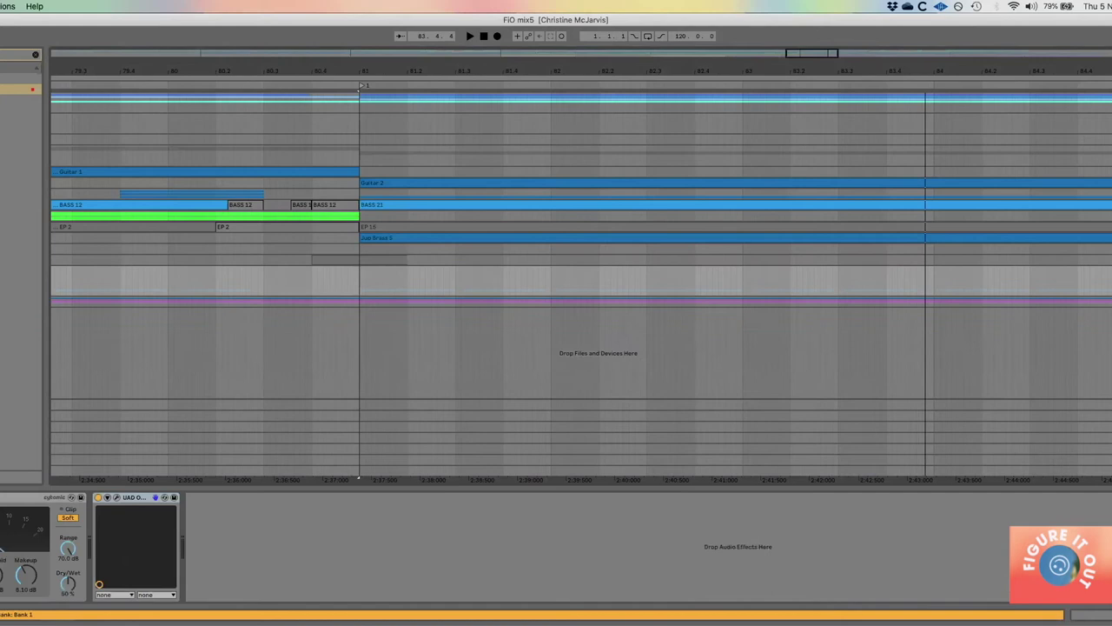
right_click(706, 248)
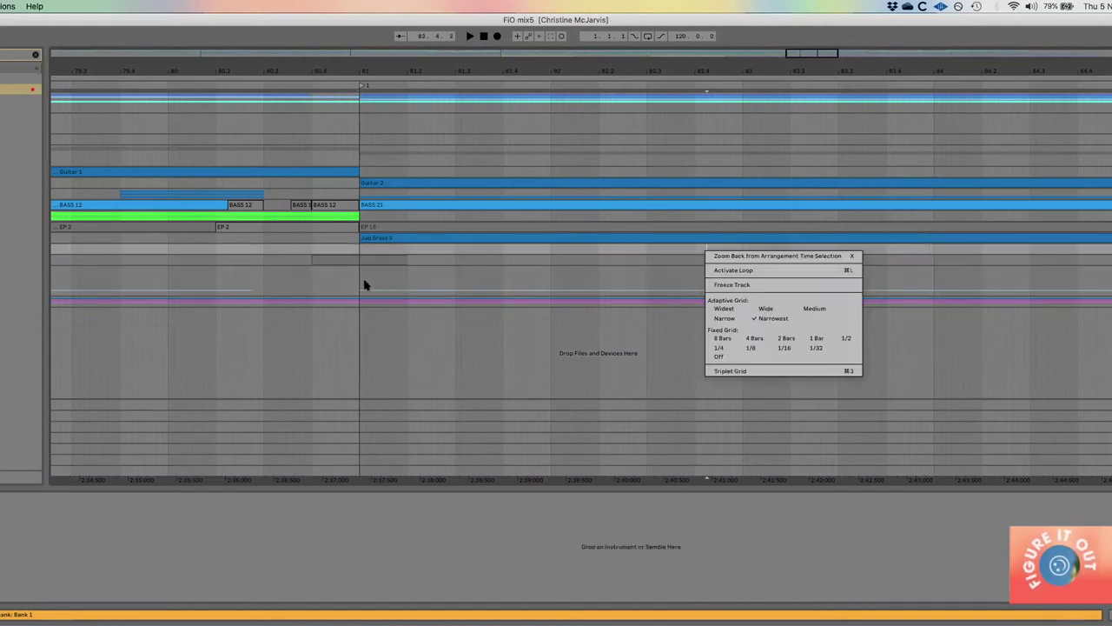
click(363, 282)
click(361, 280)
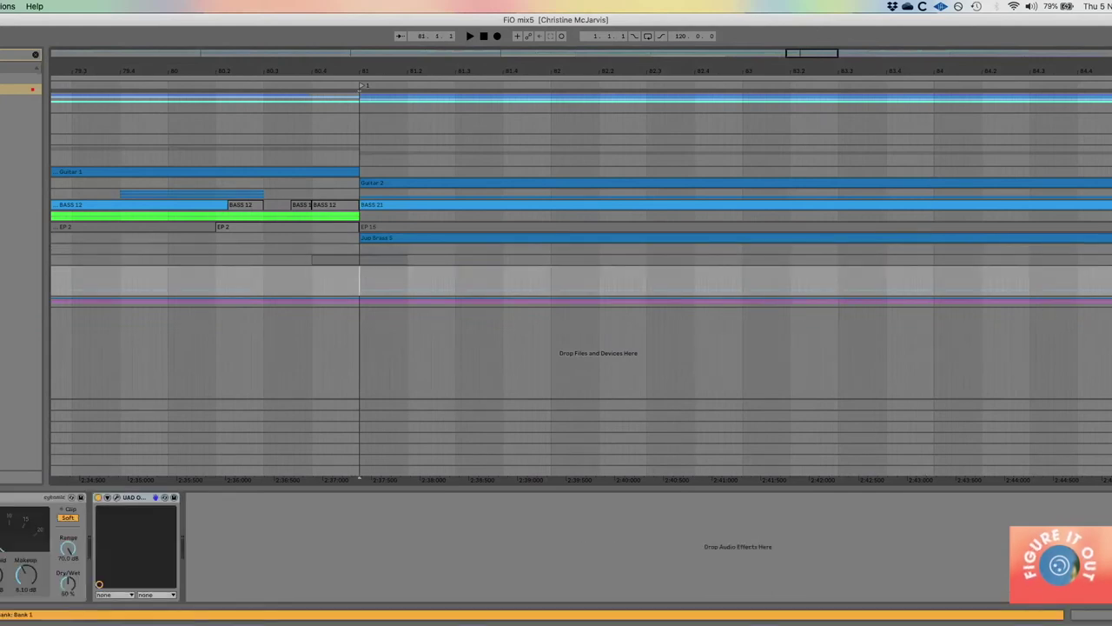
scroll(779, 264, down, 5)
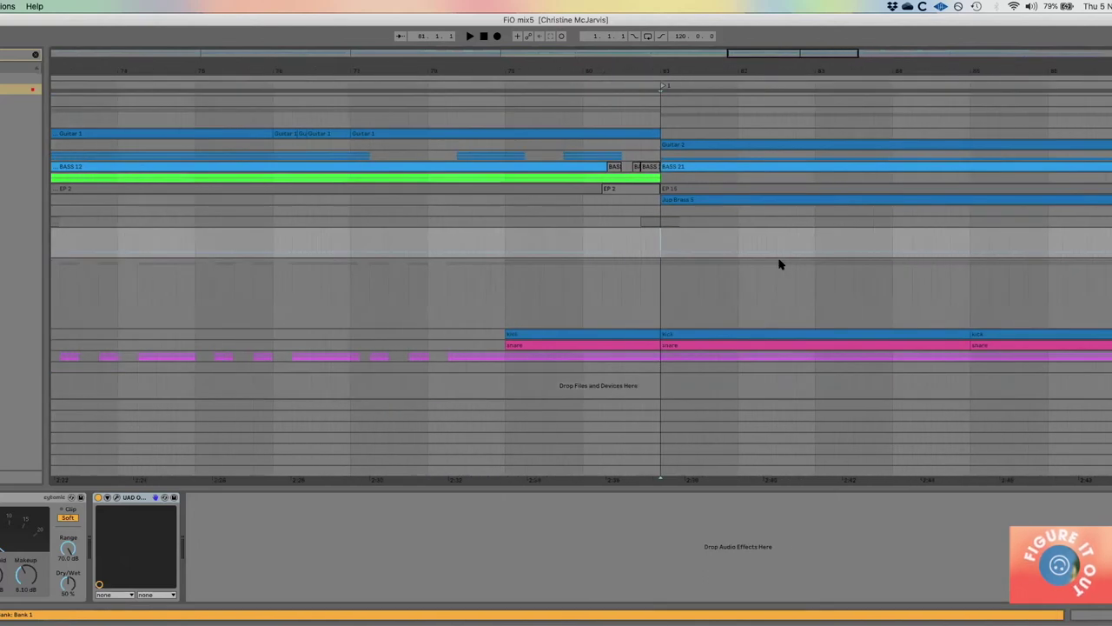
Step: Select the track above the kick and play from bar 81 to examine how its kick-sidechained Compressor ducks the signal
click(361, 293)
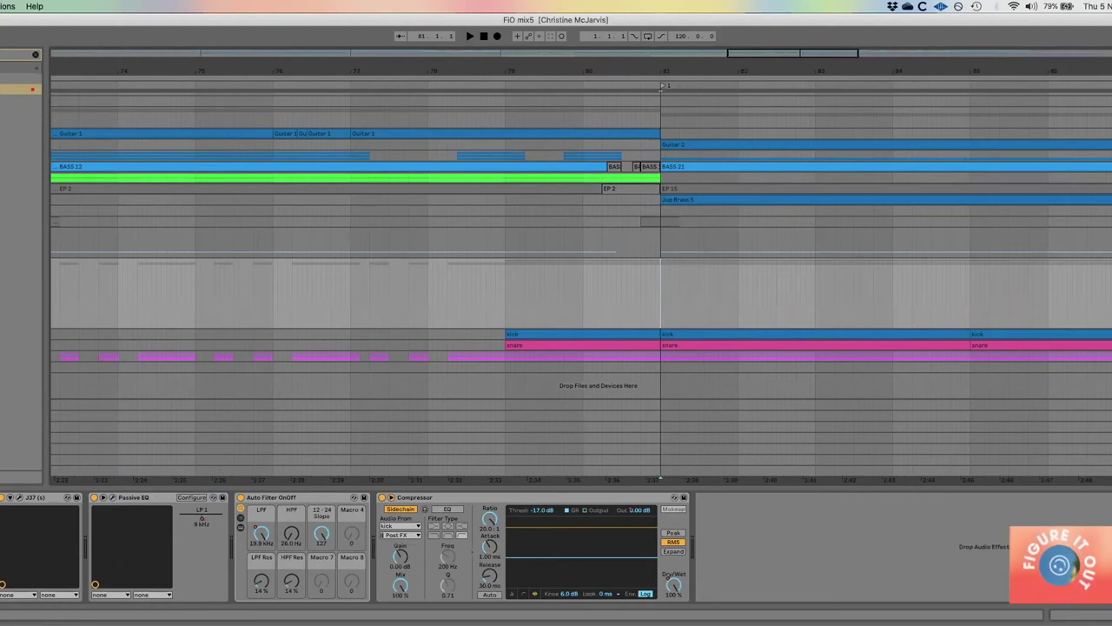
scroll(916, 287, down, 5)
scroll(790, 289, up, 2)
scroll(790, 288, right, 3)
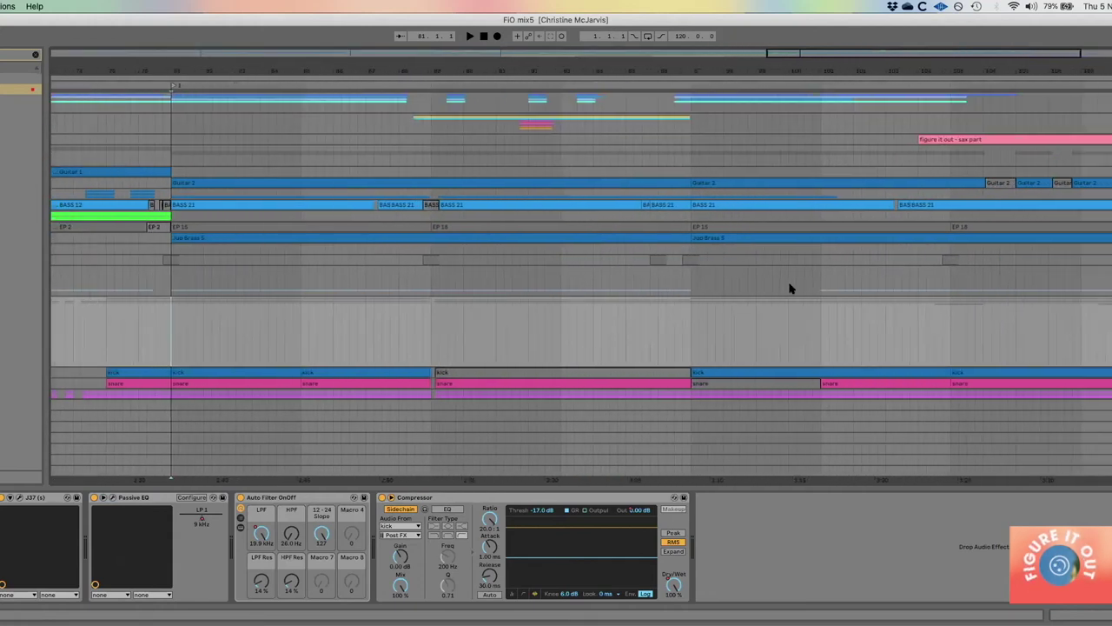
key(space)
scroll(359, 356, left, 6)
scroll(359, 355, down, 2)
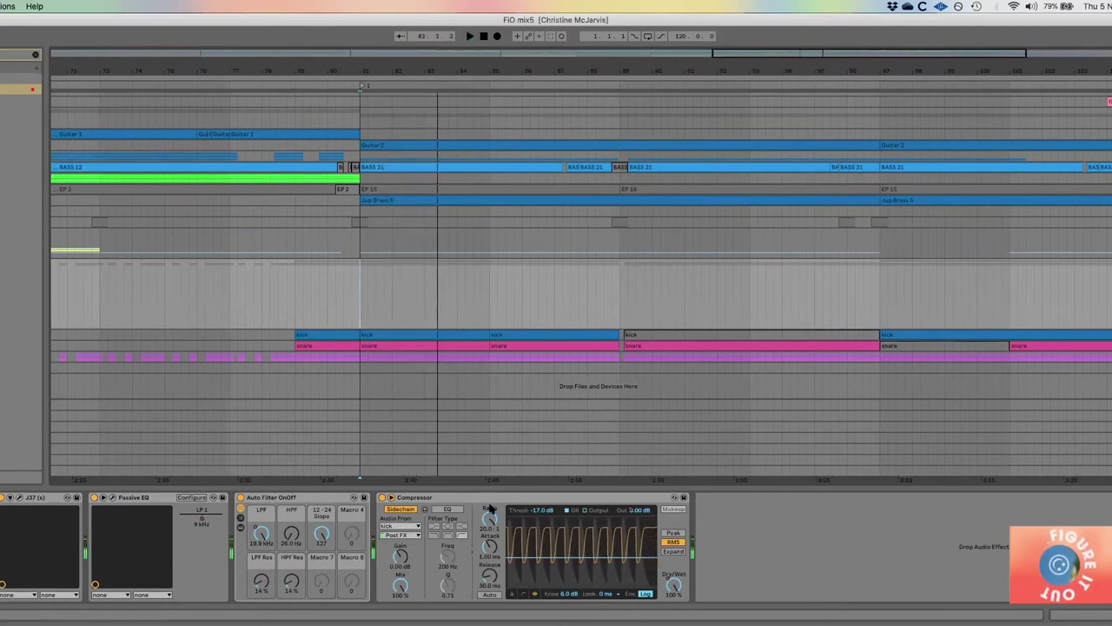
key(space)
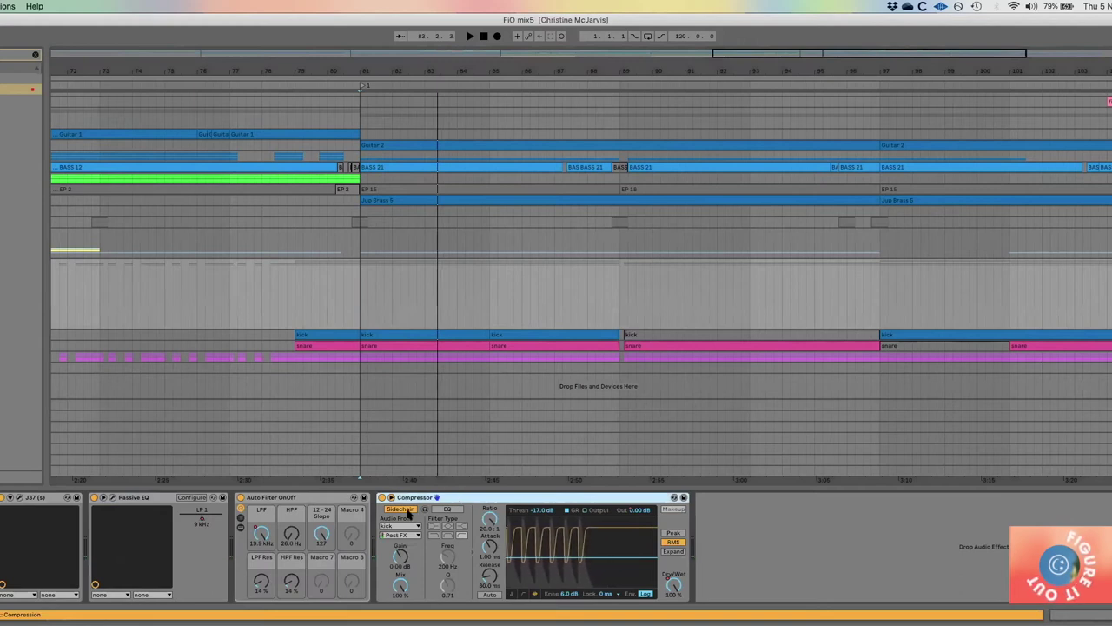
Step: Compare playback around bar 81 with the kick-sidechained Compressor bypassed and active, leaving it active
click(381, 498)
key(space)
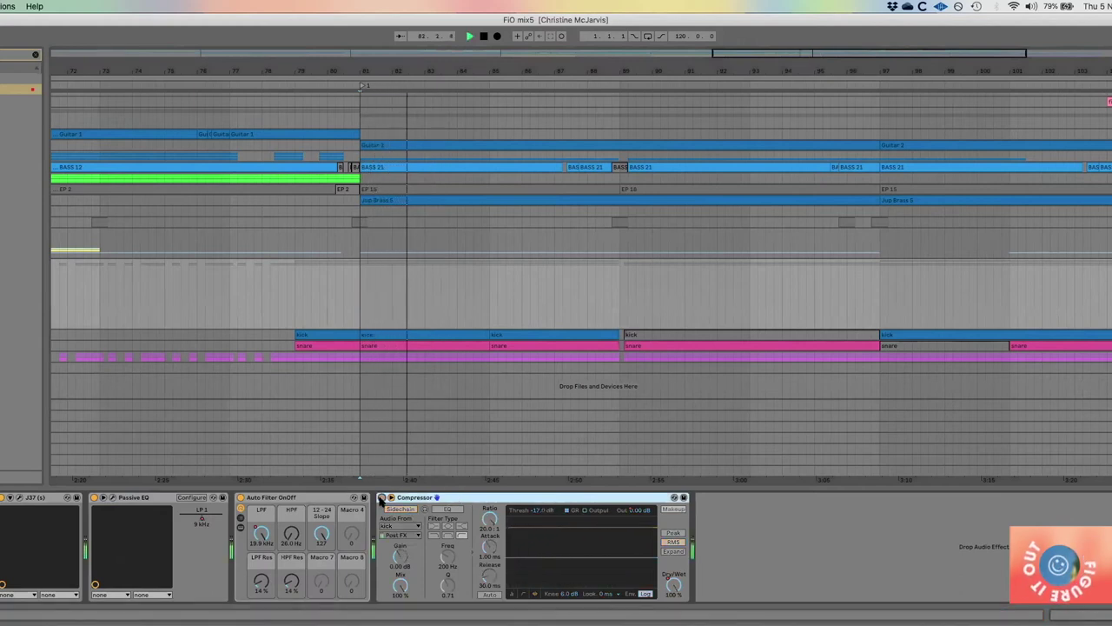
click(382, 498)
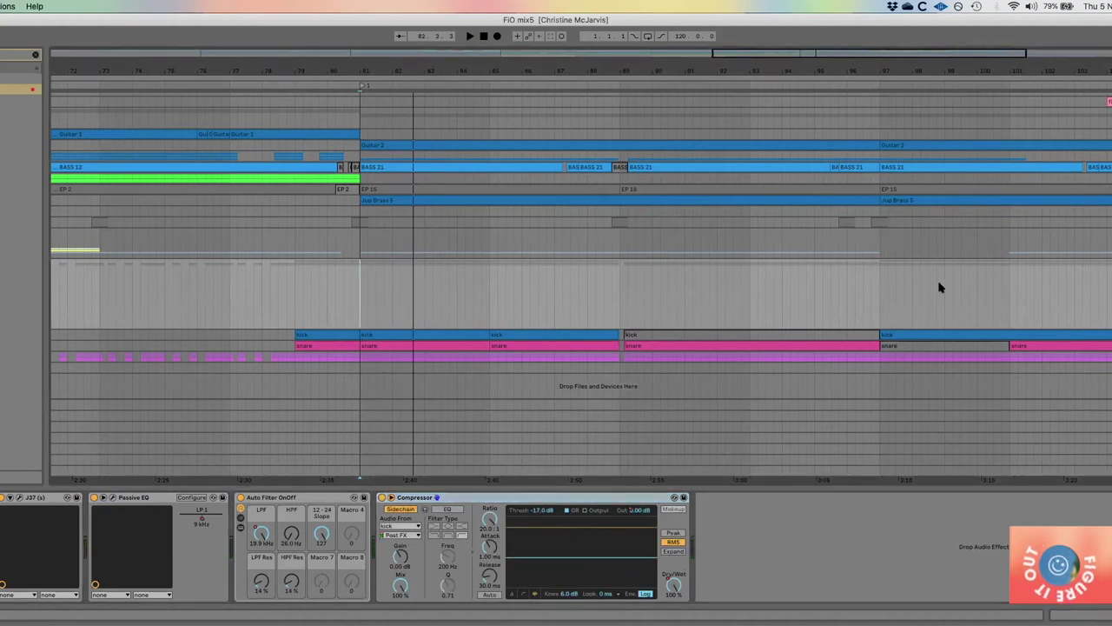
key(space)
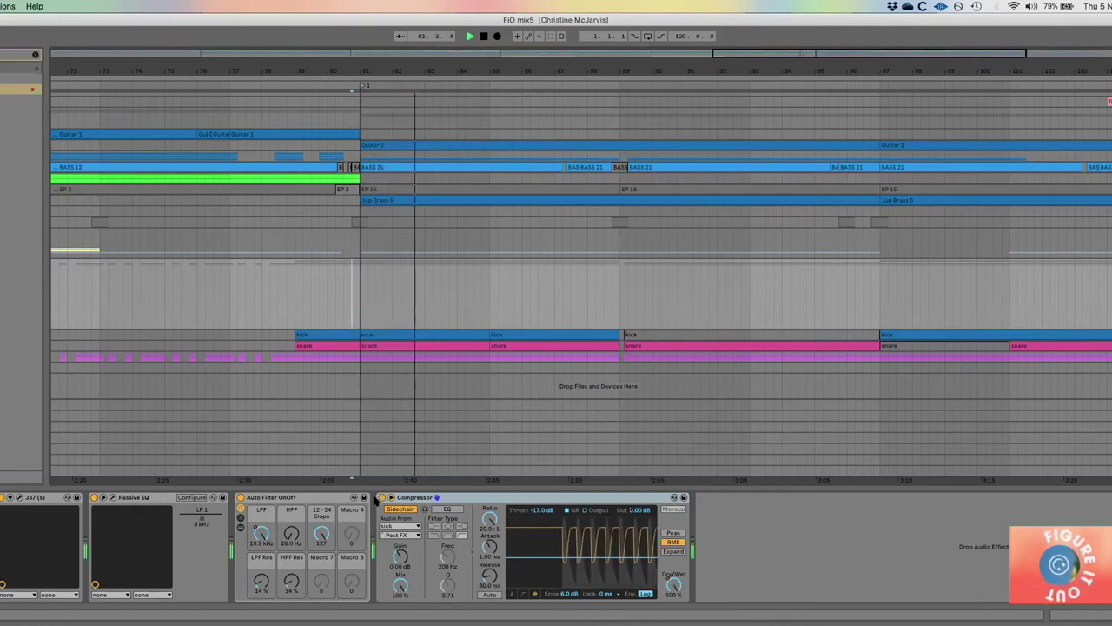
click(382, 497)
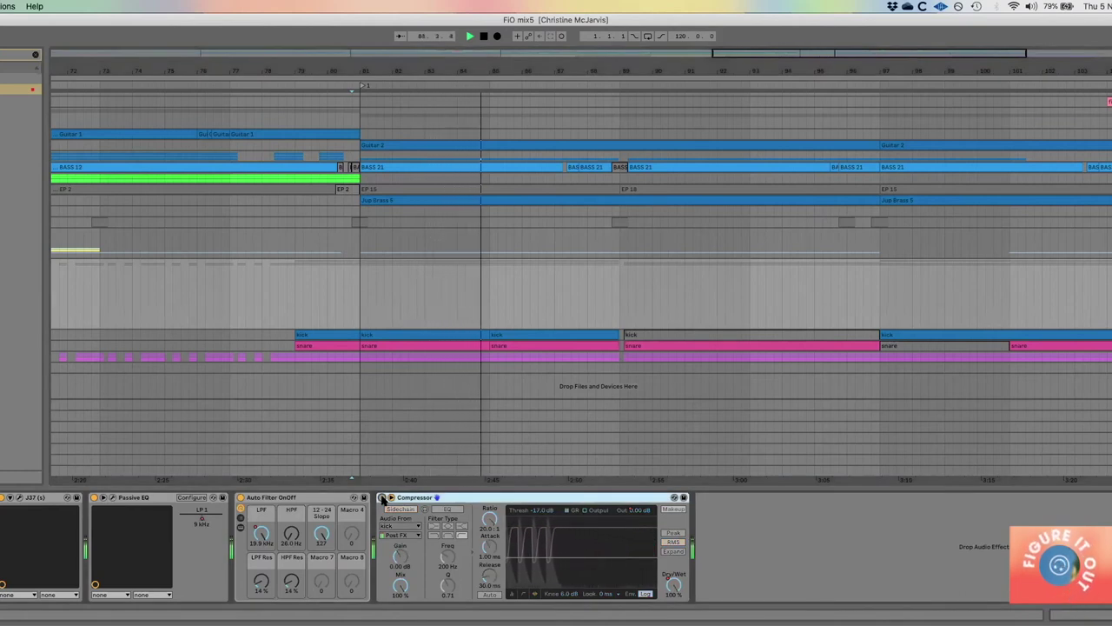
click(381, 497)
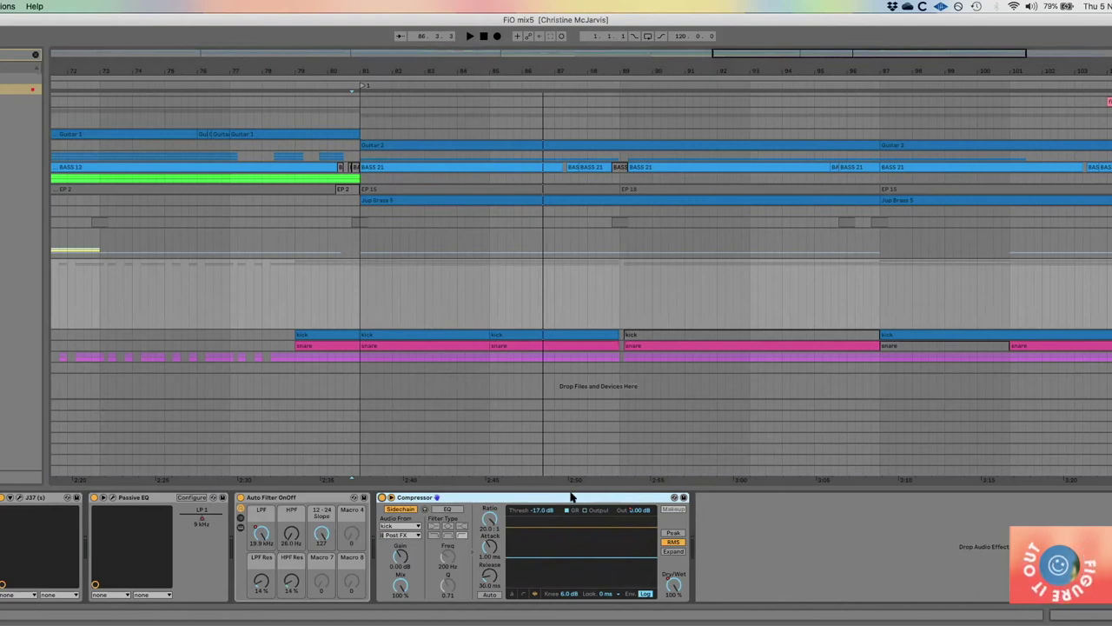
scroll(580, 241, up, 2)
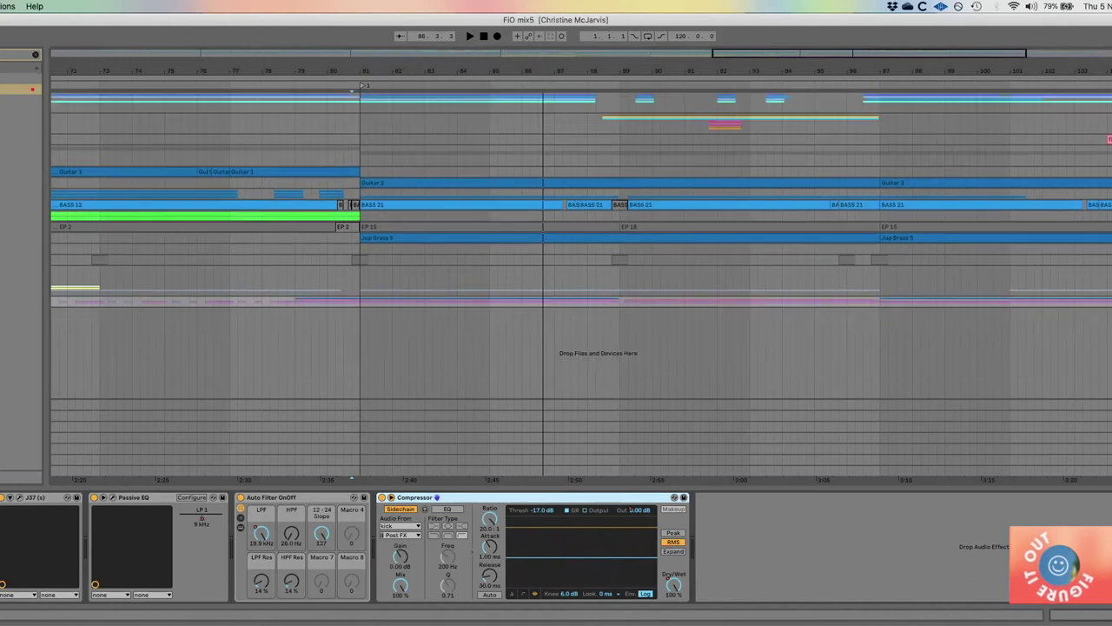